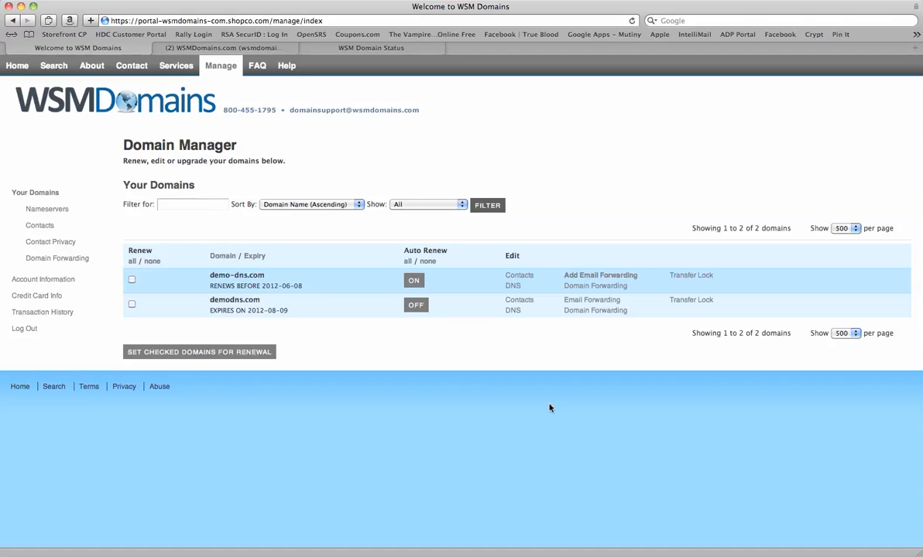
- Open the Domain Forwarding settings in demodns.com's row of the Domain Manager
click(600, 313)
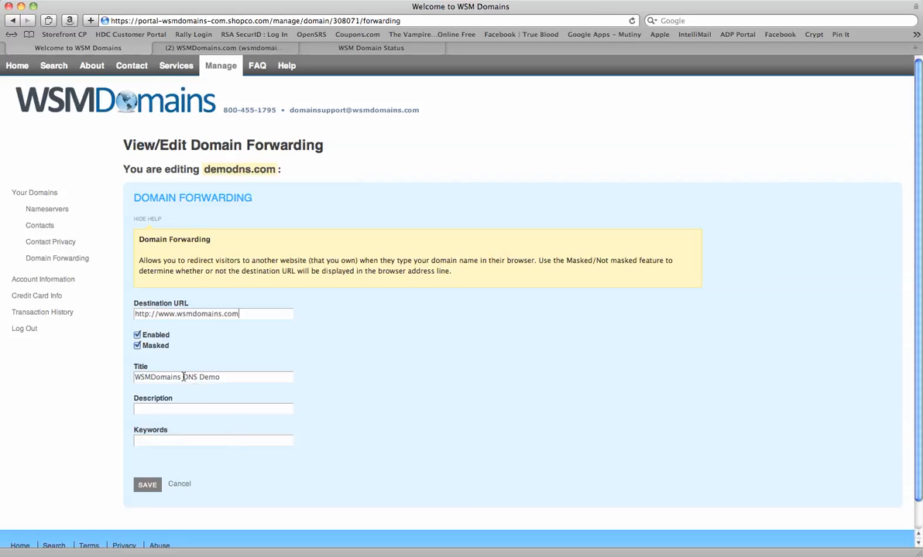
click(137, 346)
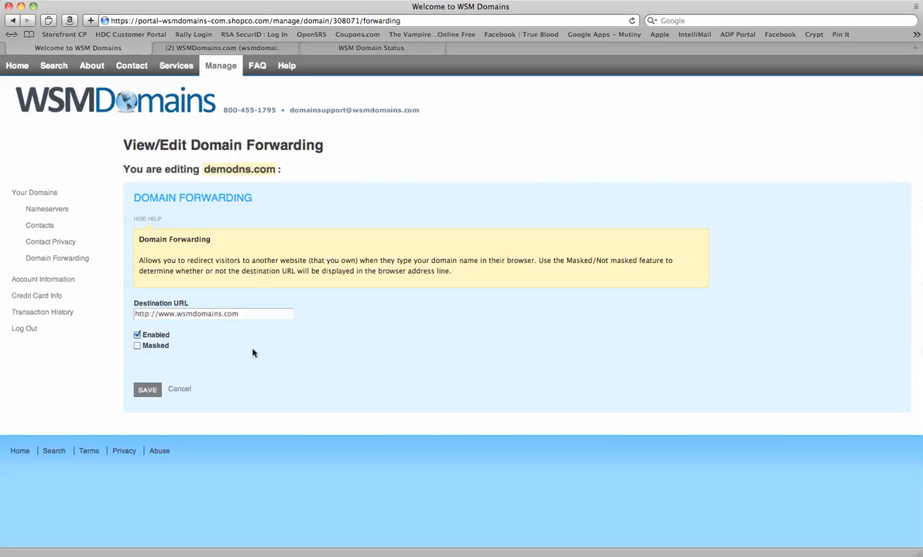
click(137, 346)
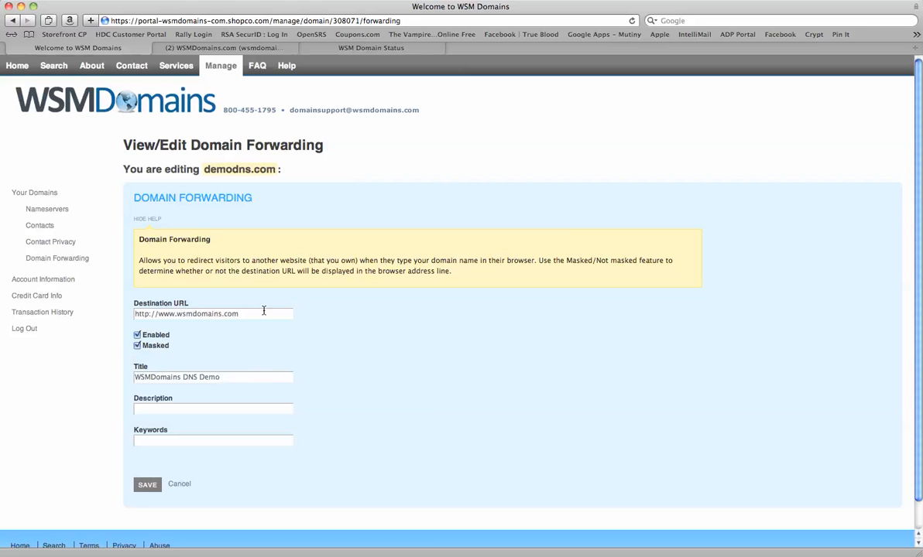
drag(264, 315, 158, 315)
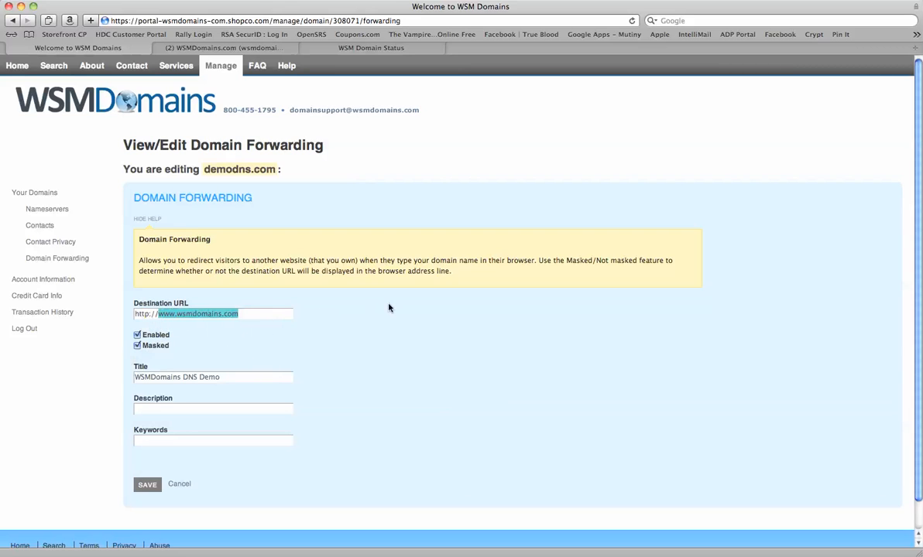
text(status.w)
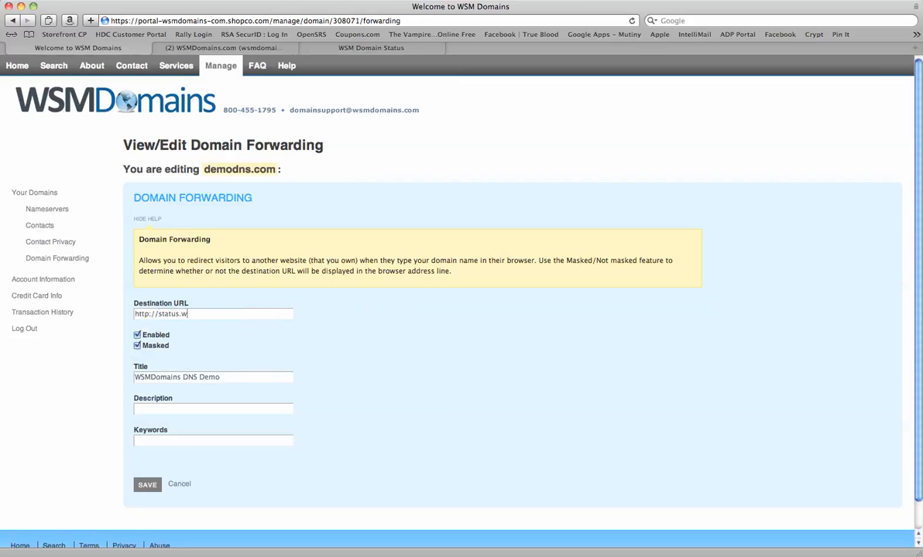
text(smdomains.com)
drag(250, 378, 183, 379)
text(Netwo)
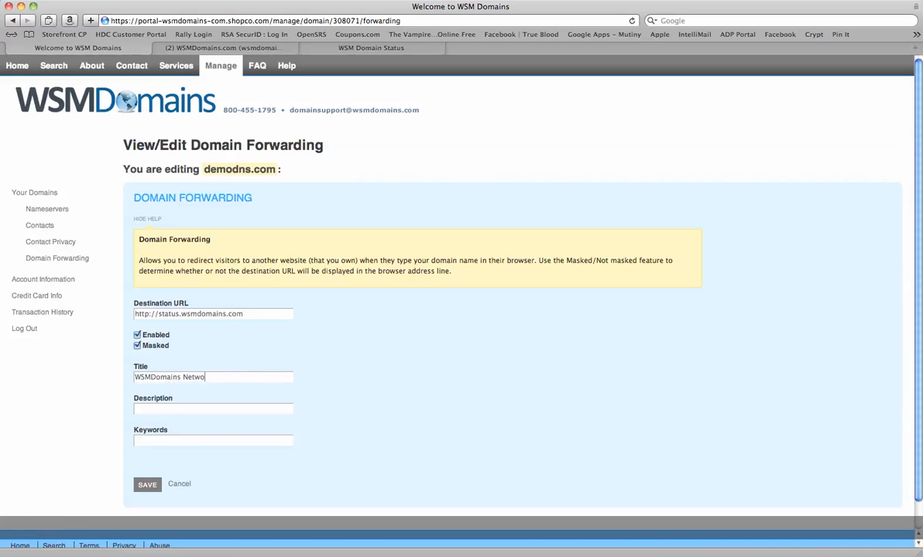
text(rk Status)
click(171, 411)
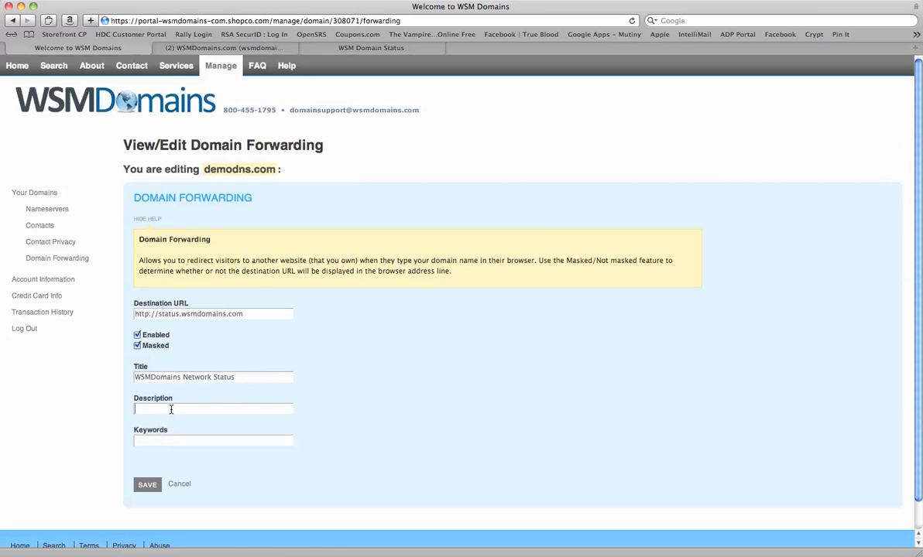
text(status page and connectivity)
click(153, 486)
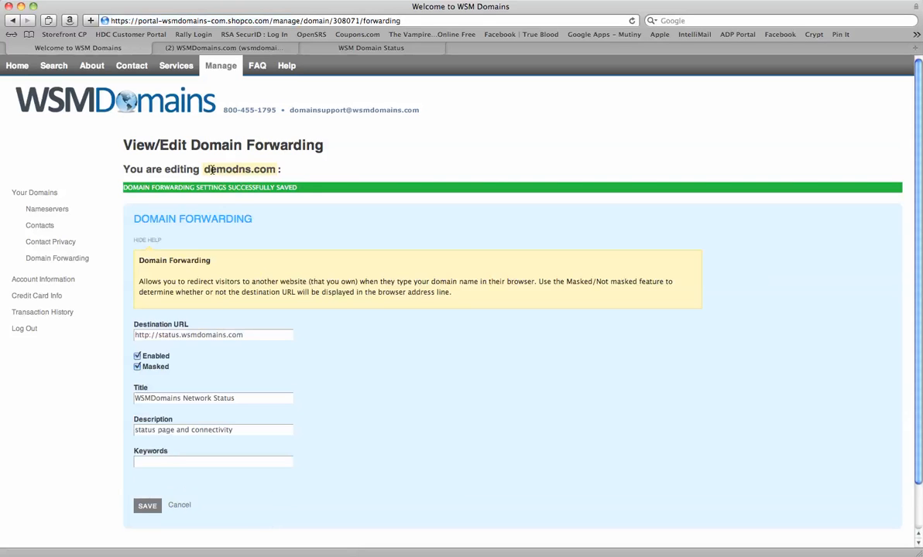
click(35, 0)
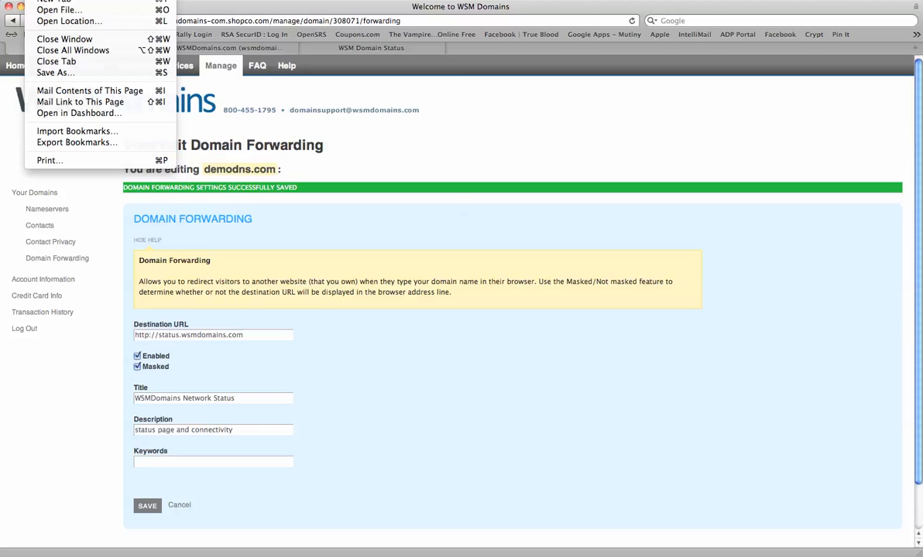
click(39, 1)
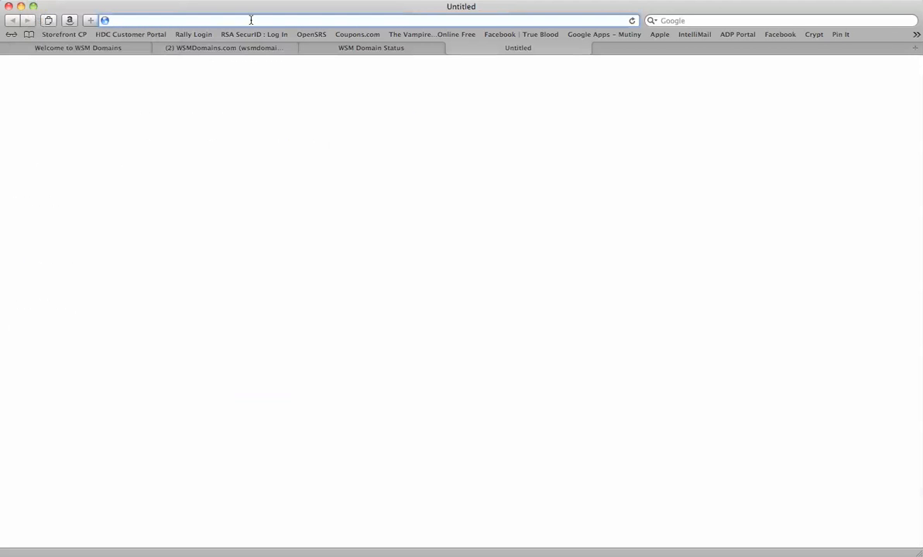
text(www.de)
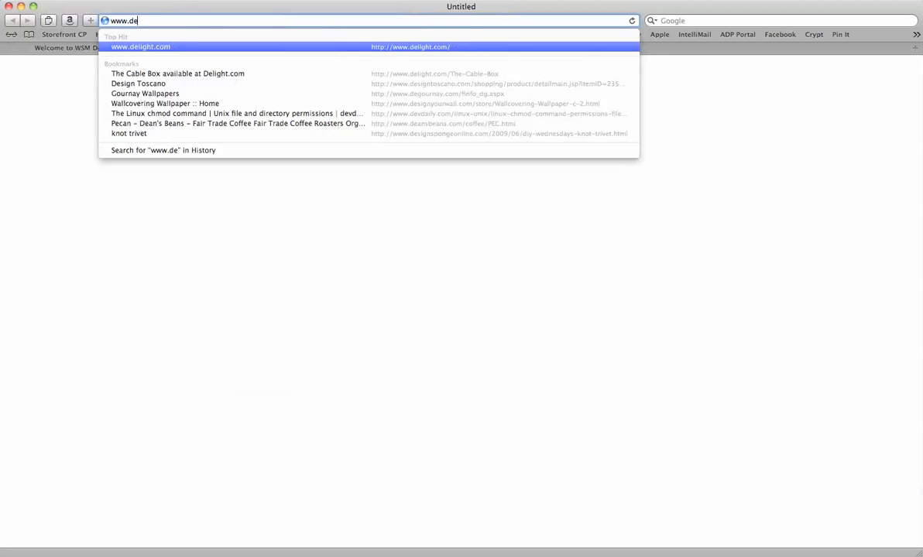
text(modns.com)
key(Return)
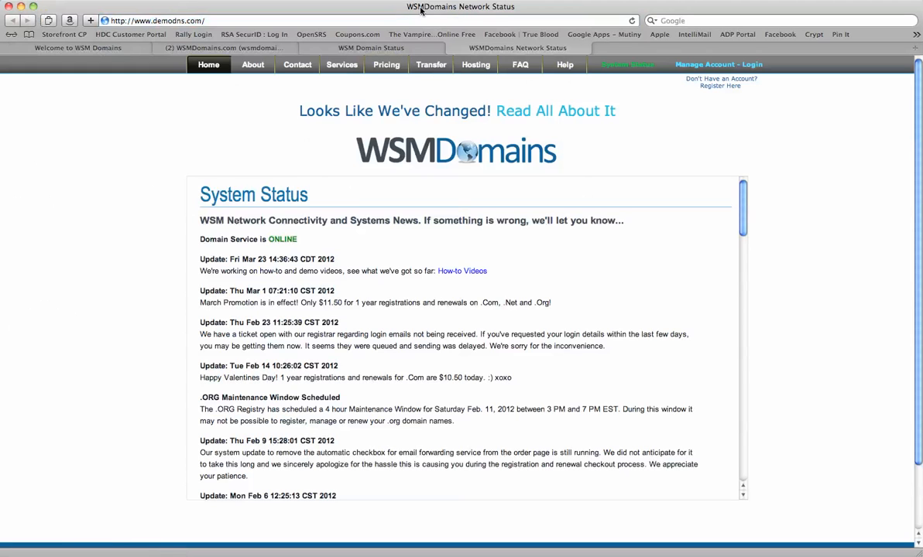
click(104, 48)
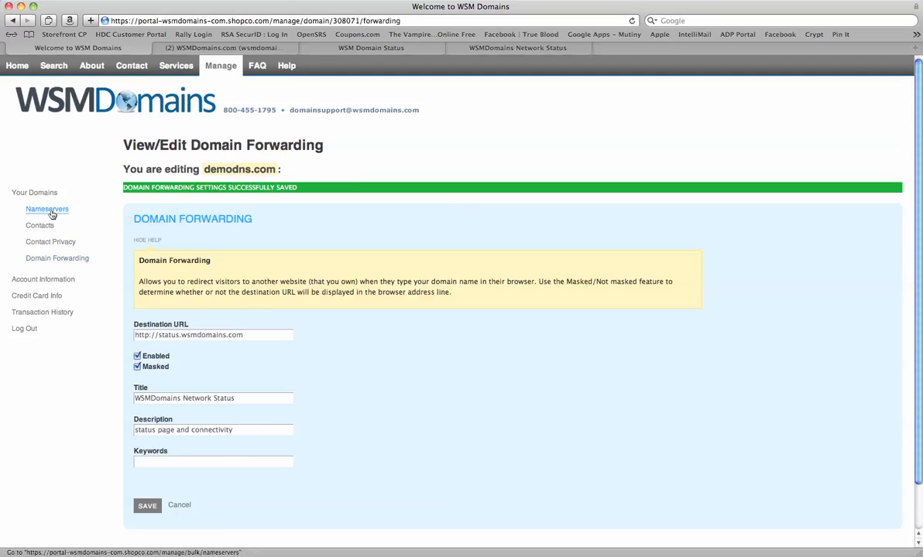
- Select both demo-dns.com and demodns.com for bulk domain forwarding
click(70, 260)
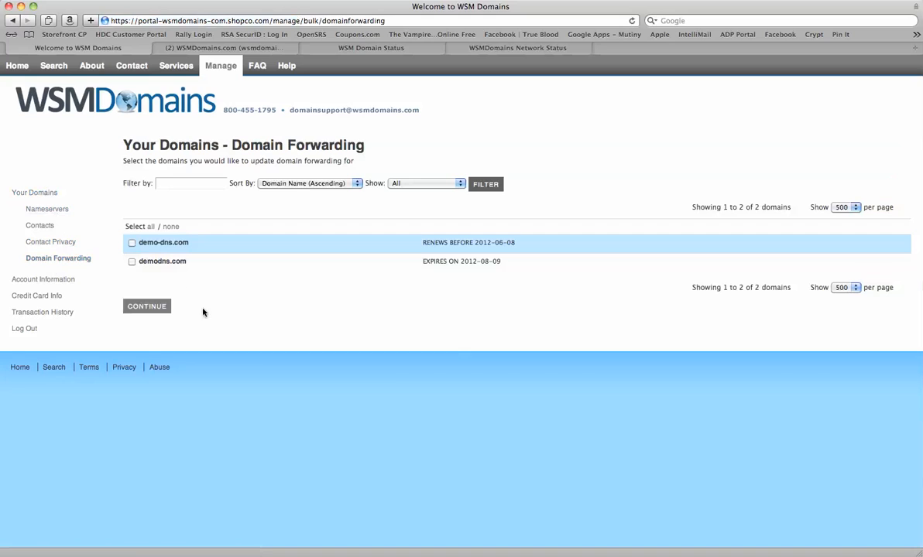
click(151, 227)
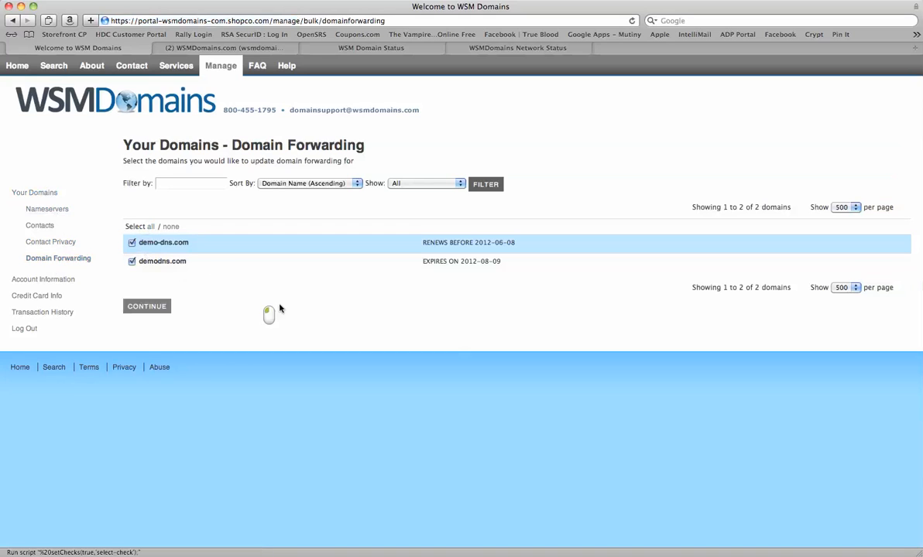
click(166, 307)
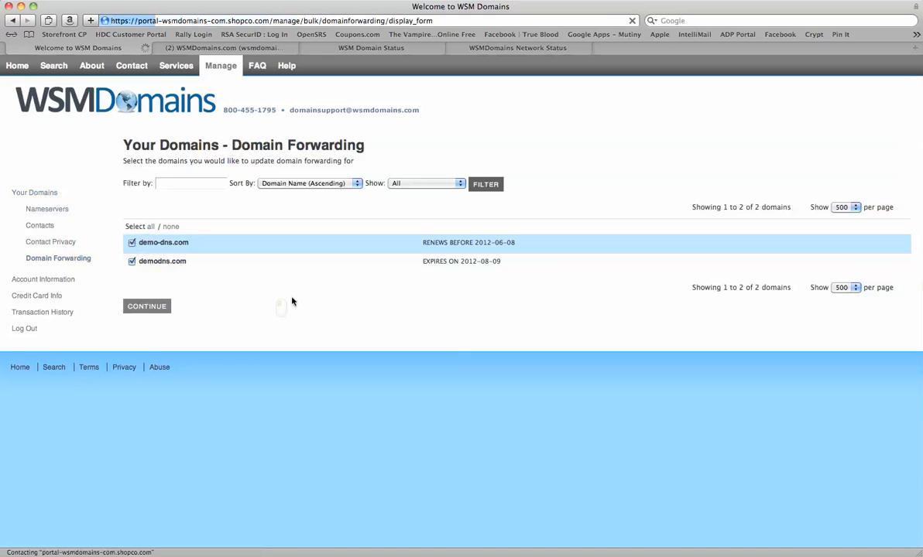
click(338, 240)
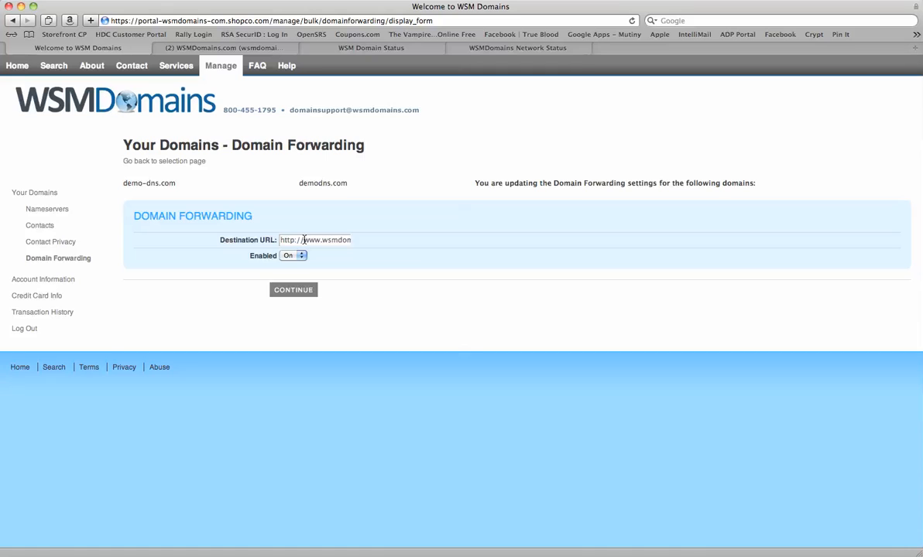
drag(304, 240, 422, 242)
click(338, 240)
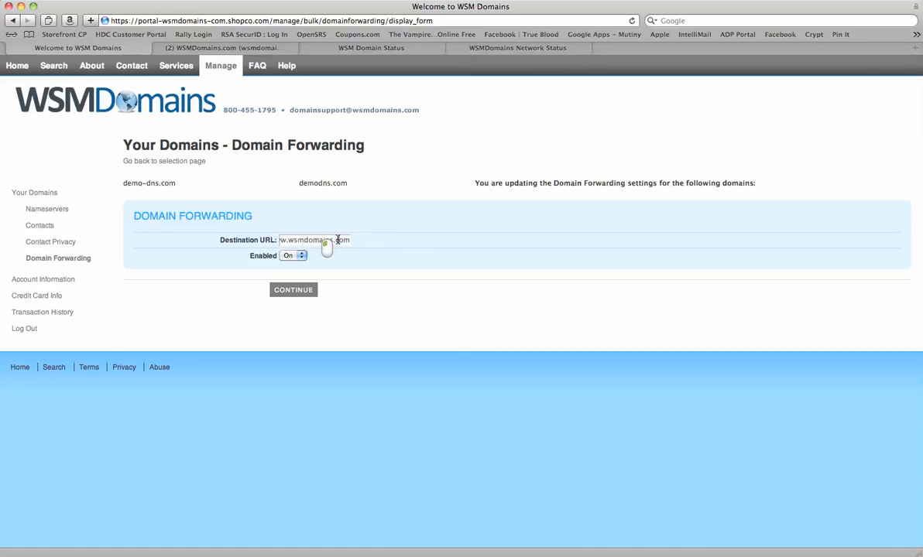
click(317, 241)
click(349, 241)
drag(349, 242, 231, 237)
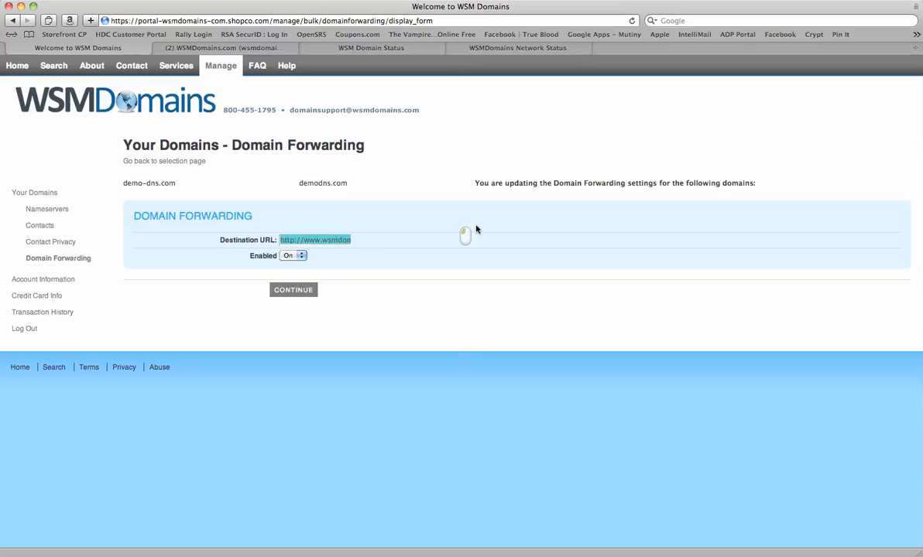
text(http://v)
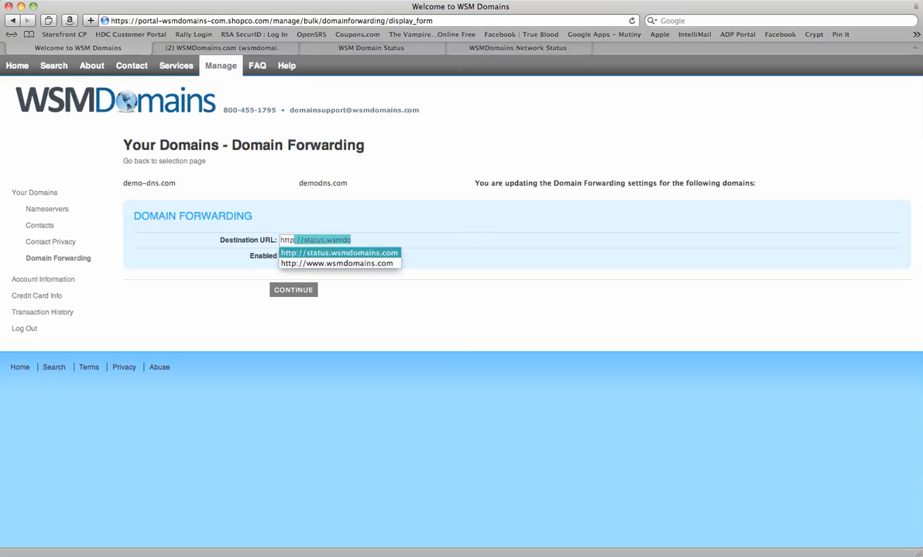
text(ideos)
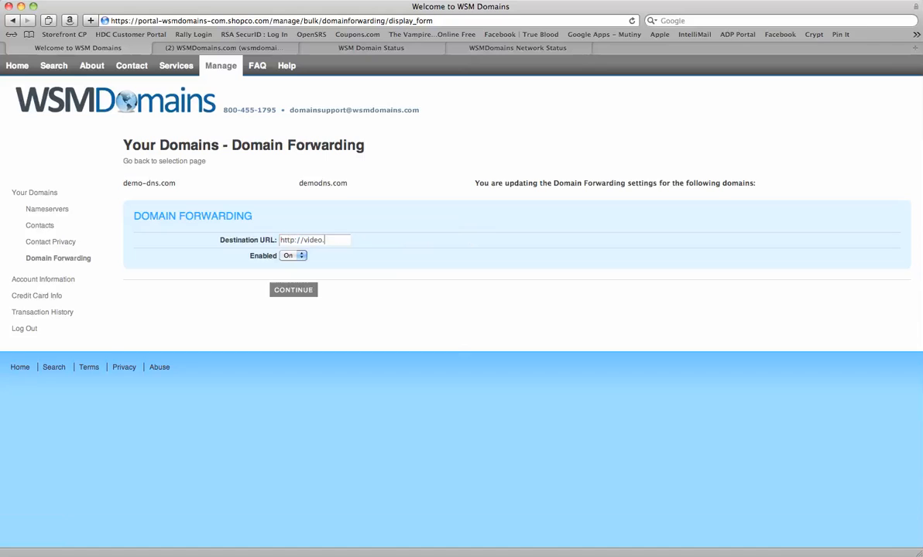
text(.wsmdomains.com)
click(425, 308)
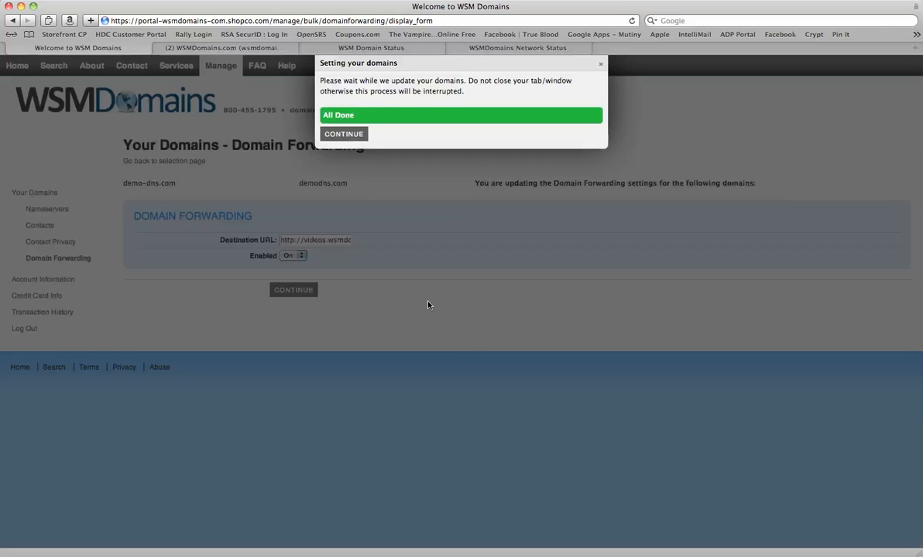
- Dismiss the finished update dialog to return to the Domain Manager
click(344, 135)
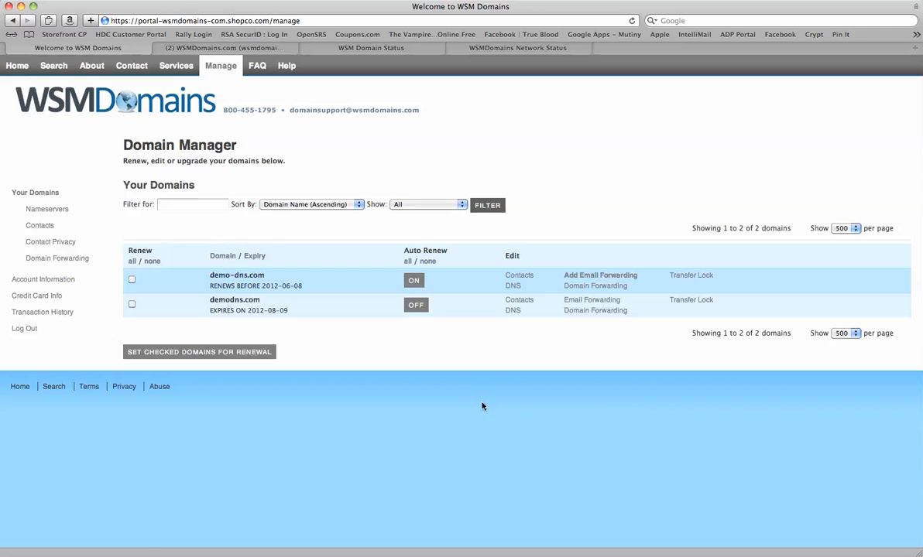
- Add email forwarding for demo-dns.com to the cart
click(593, 277)
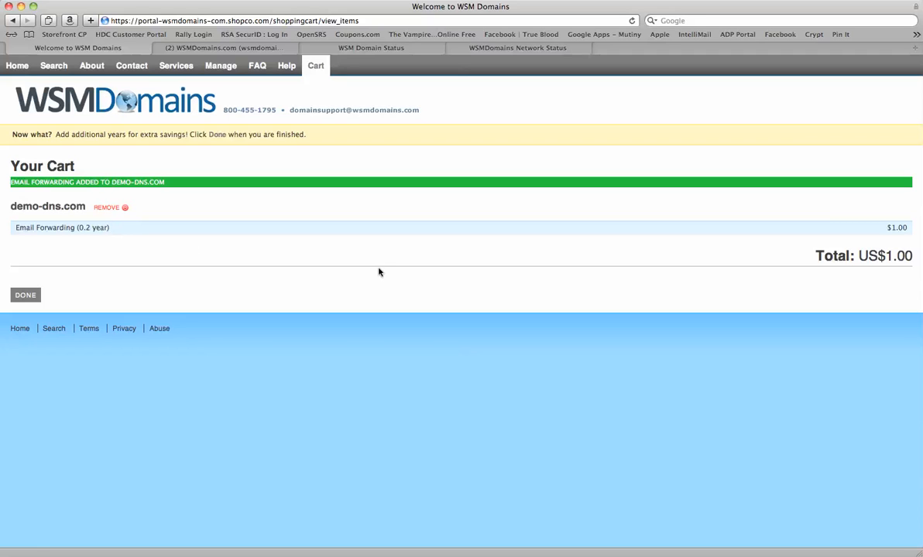
- Check out using the stored American Express card, accept the terms, and place the order
click(34, 296)
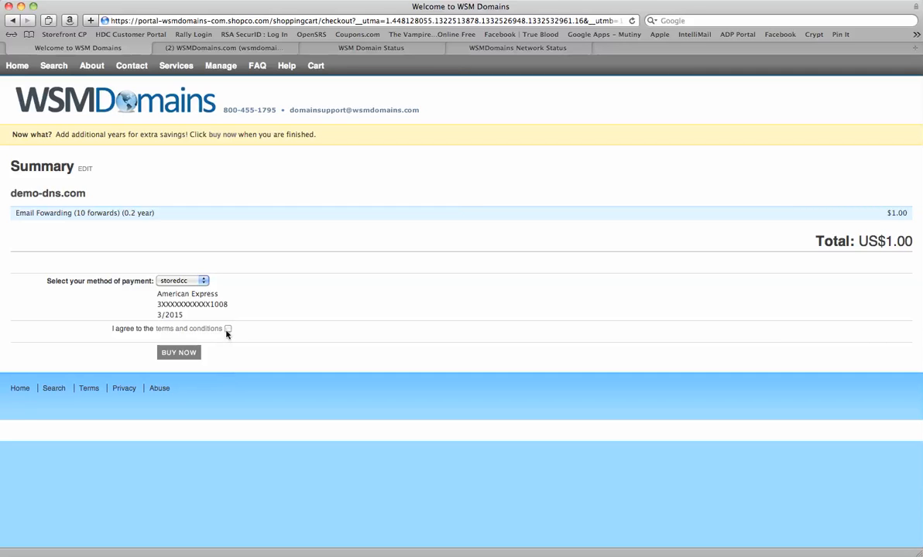
click(181, 283)
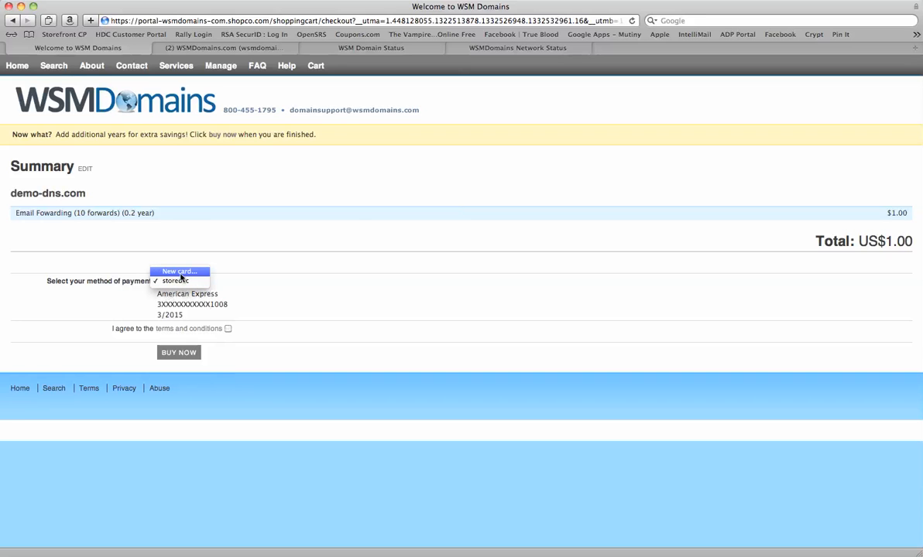
click(180, 272)
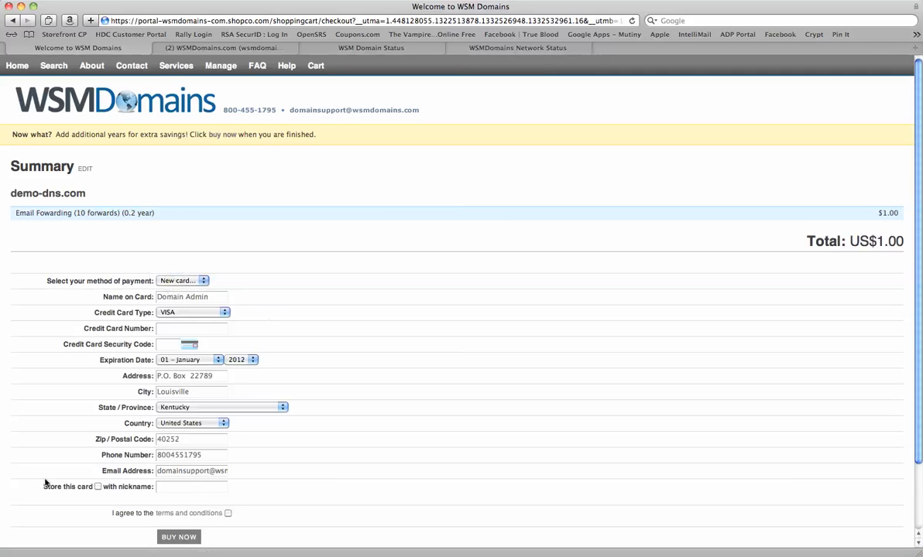
click(177, 278)
click(186, 290)
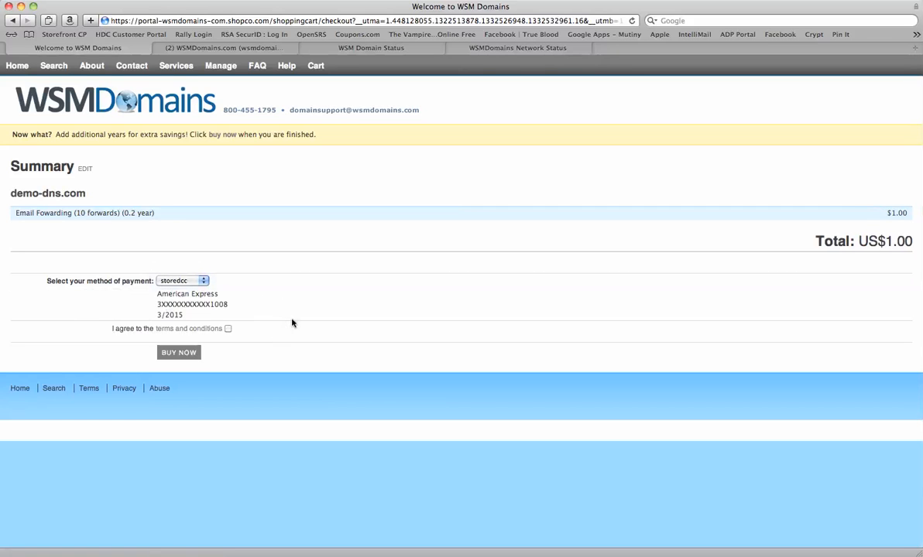
click(228, 328)
click(182, 353)
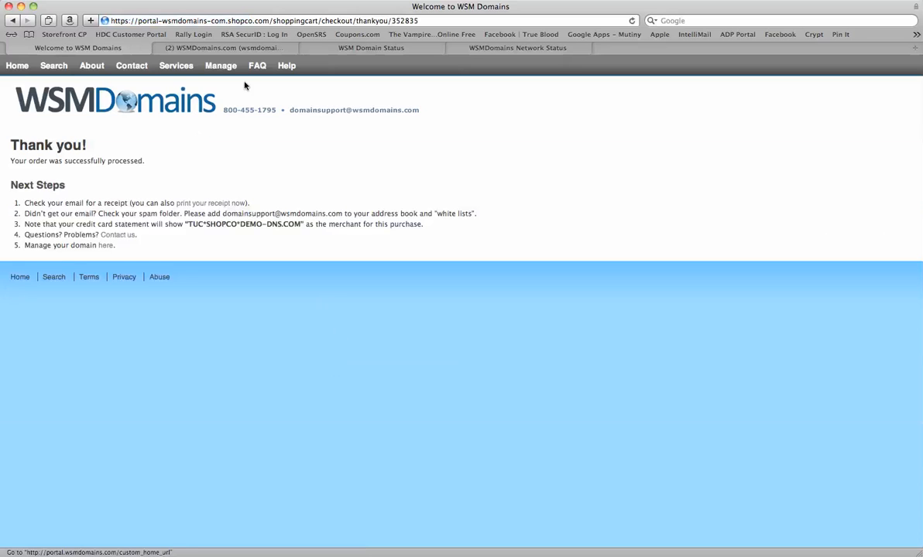
- Open Email Forwarding for demo-dns.com from the Domain Manager list
click(222, 67)
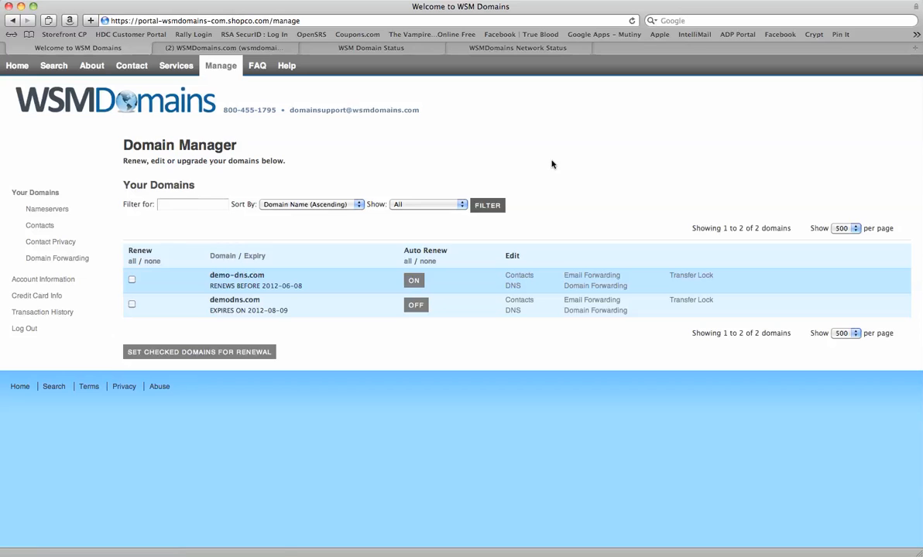
click(604, 277)
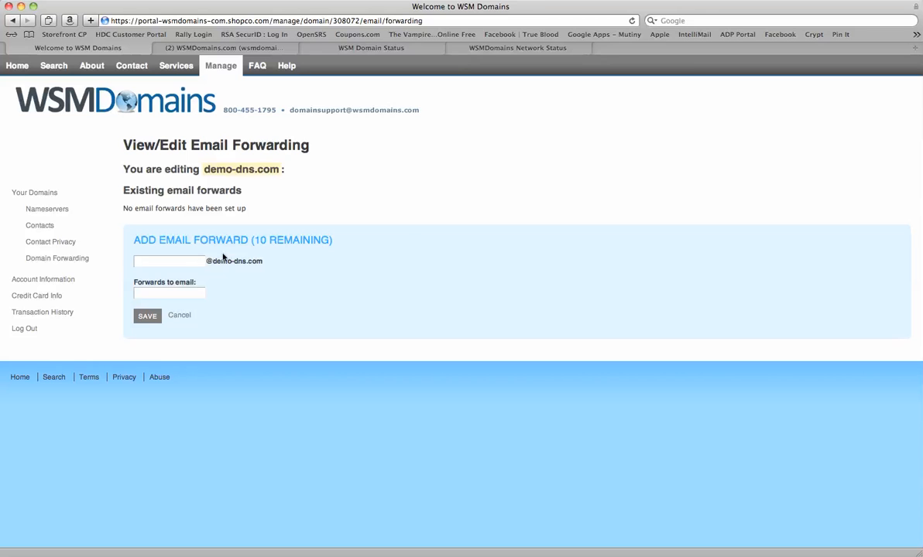
- Save a forward from a personal alias at demo-dns.com to the wsmdomains.com support address
click(178, 263)
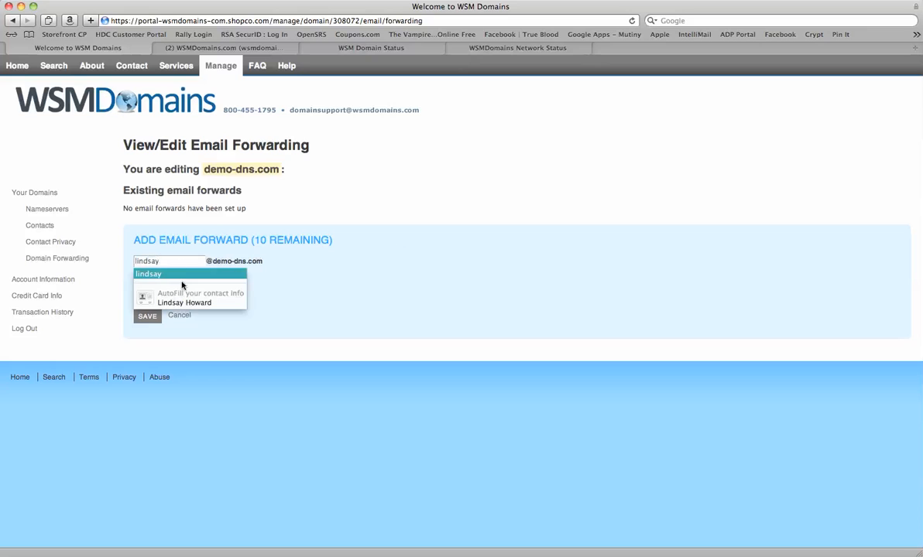
click(378, 286)
click(162, 294)
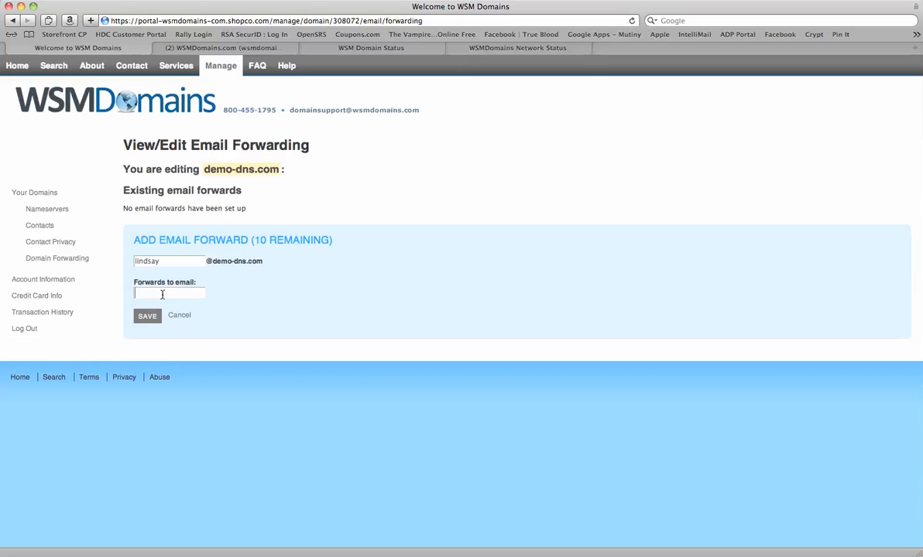
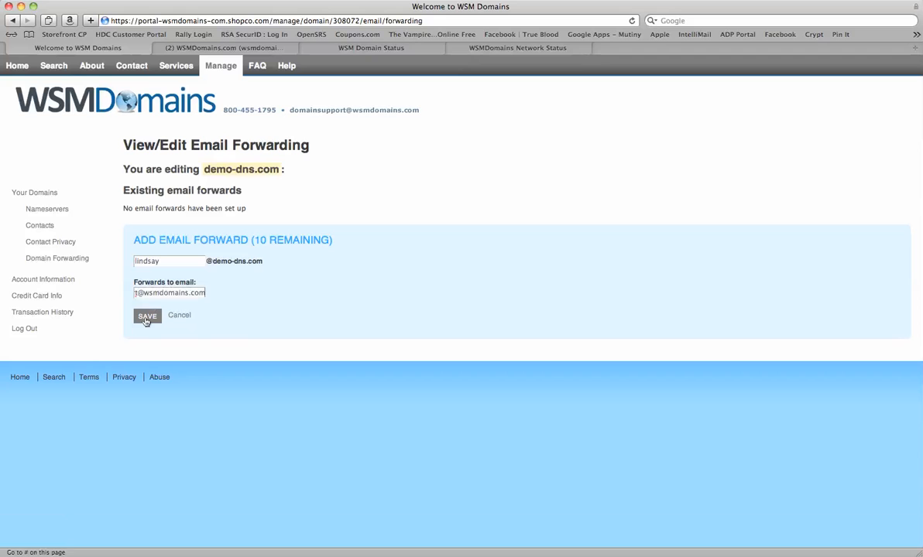
click(146, 318)
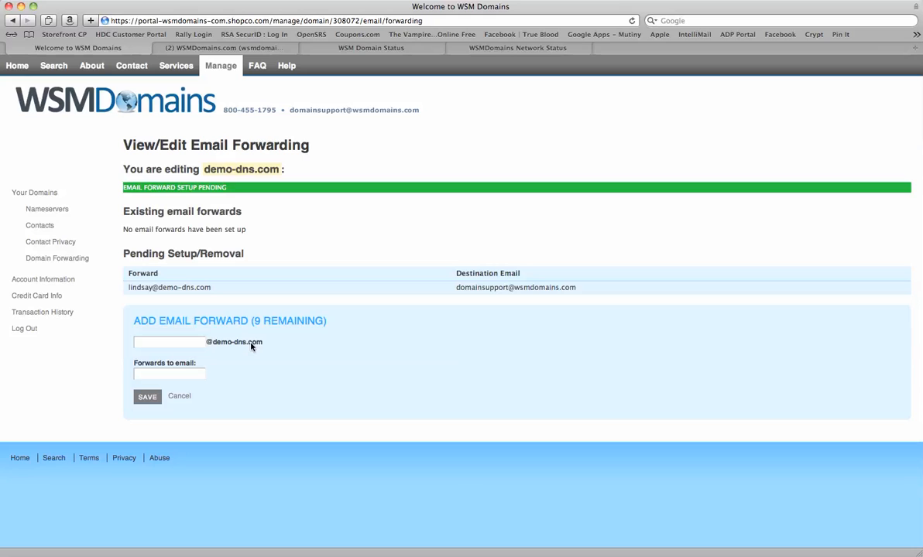
- Save a forward named 'demo' that delivers to the wsmdomains.com support address
click(164, 345)
text(demo)
click(165, 375)
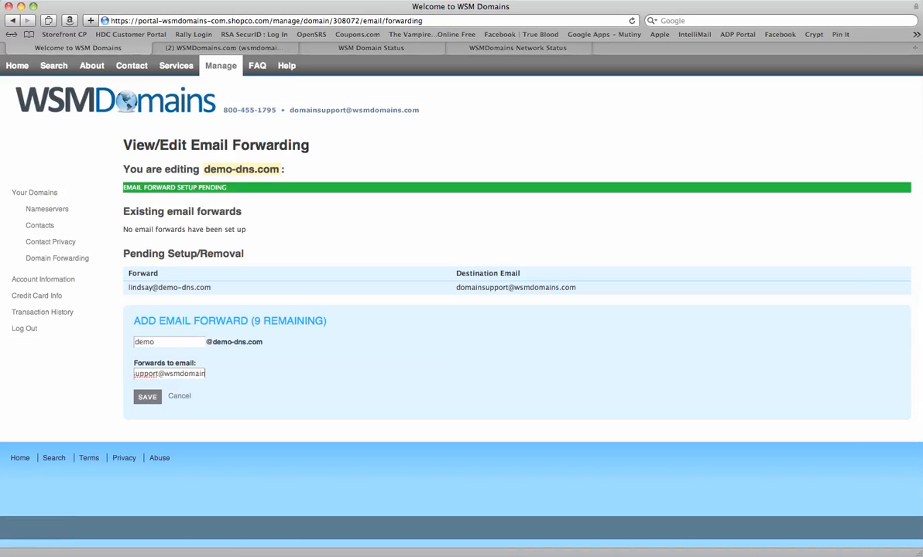
click(147, 396)
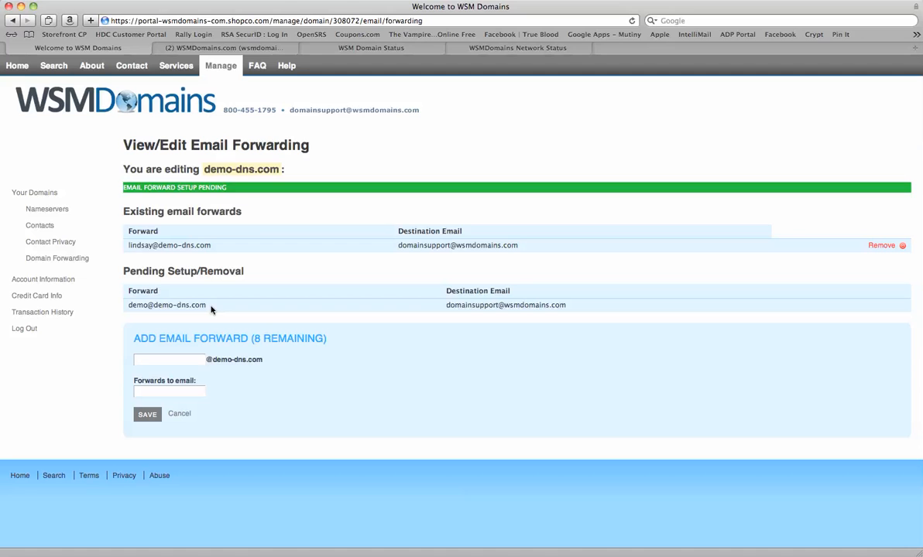
- Go back to Your Domains and reopen demo-dns.com's email forwarding settings
click(51, 192)
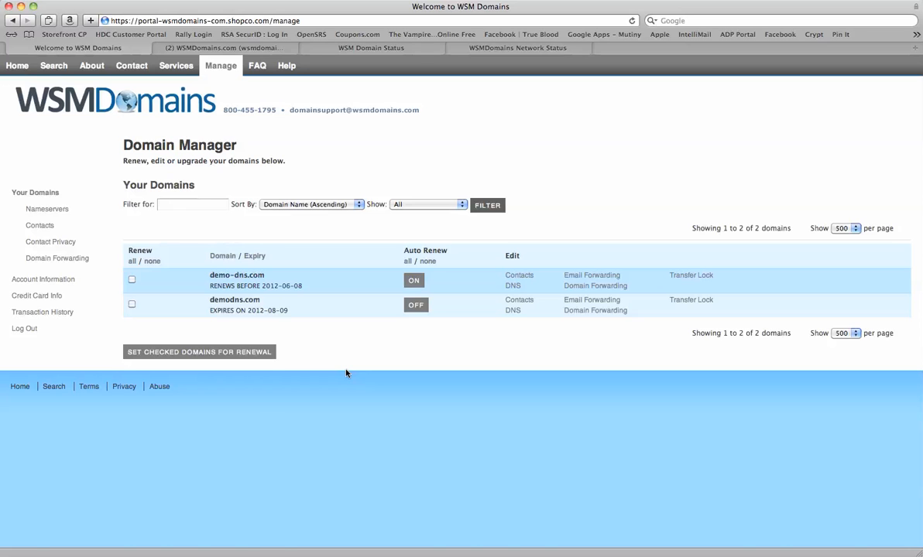
click(593, 286)
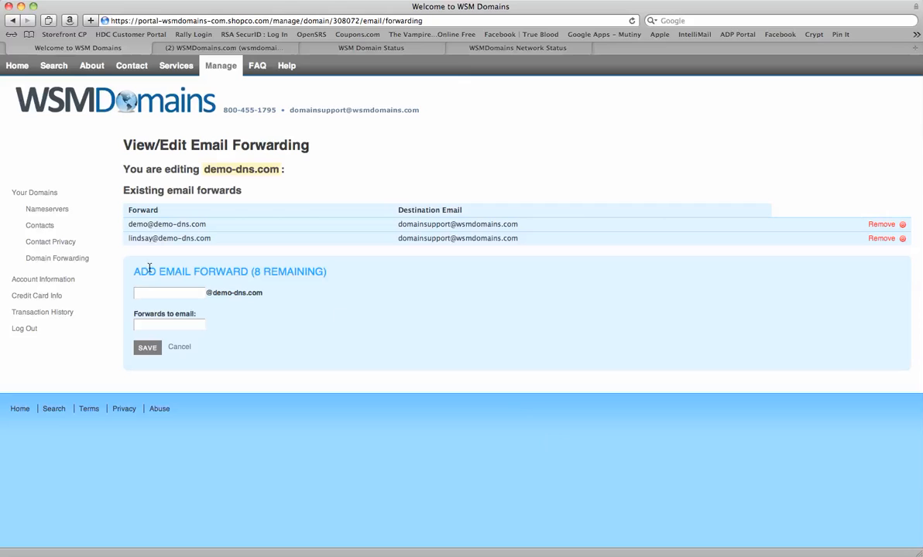
click(168, 294)
click(151, 326)
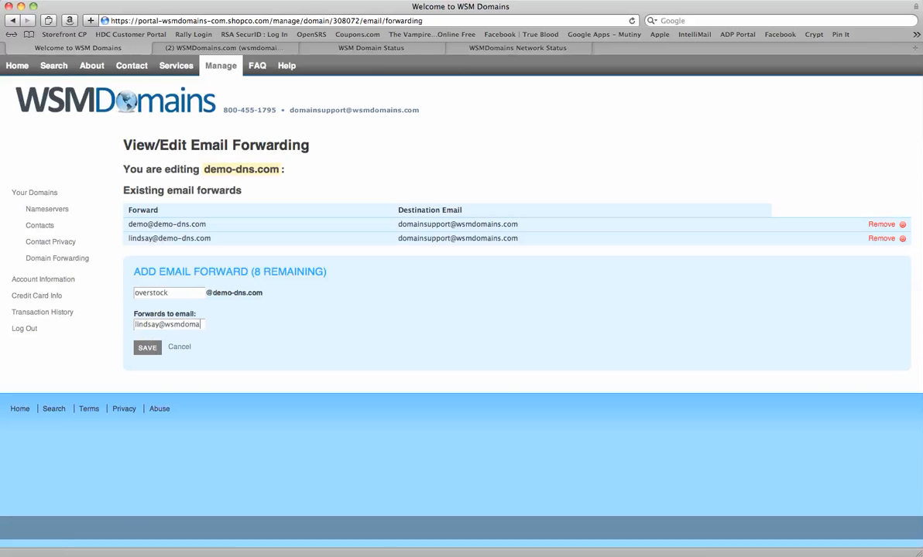
click(147, 348)
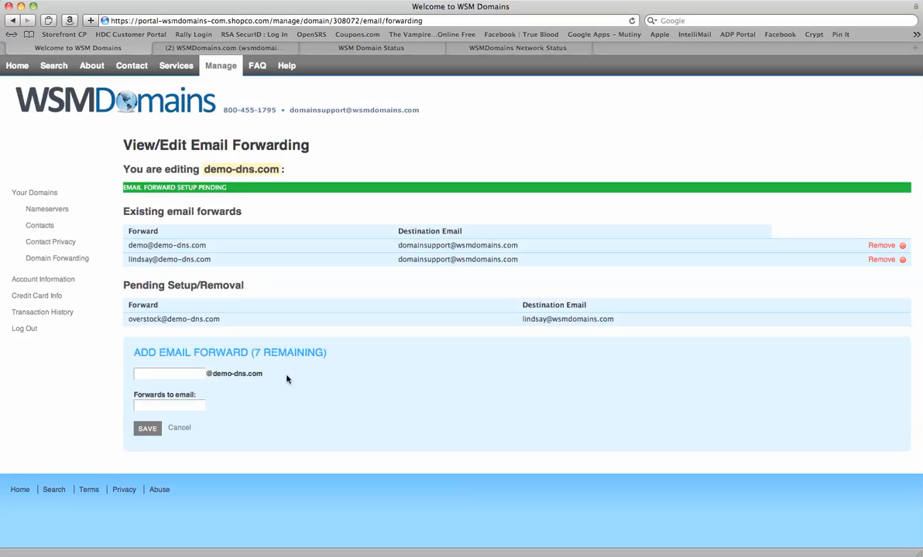
- Return to Your Domains and log out of the Domain Manager
click(46, 198)
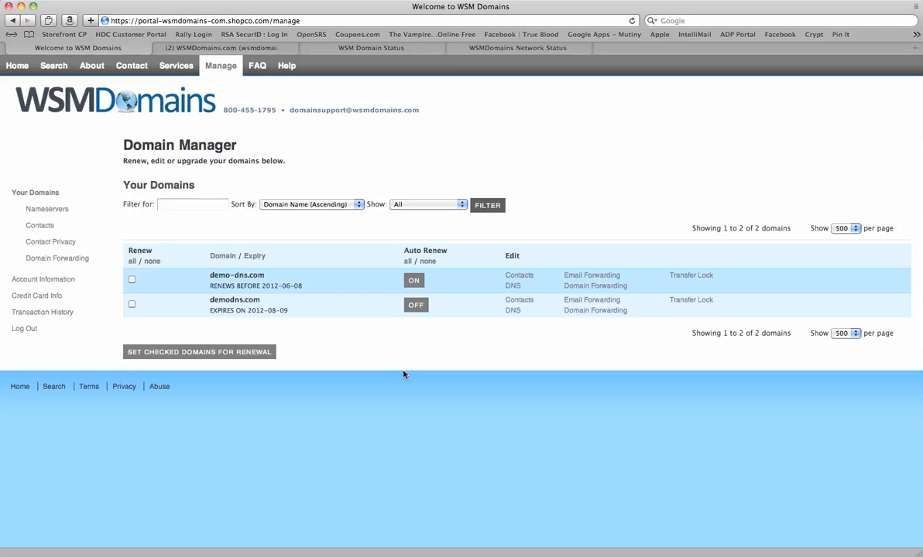
click(24, 329)
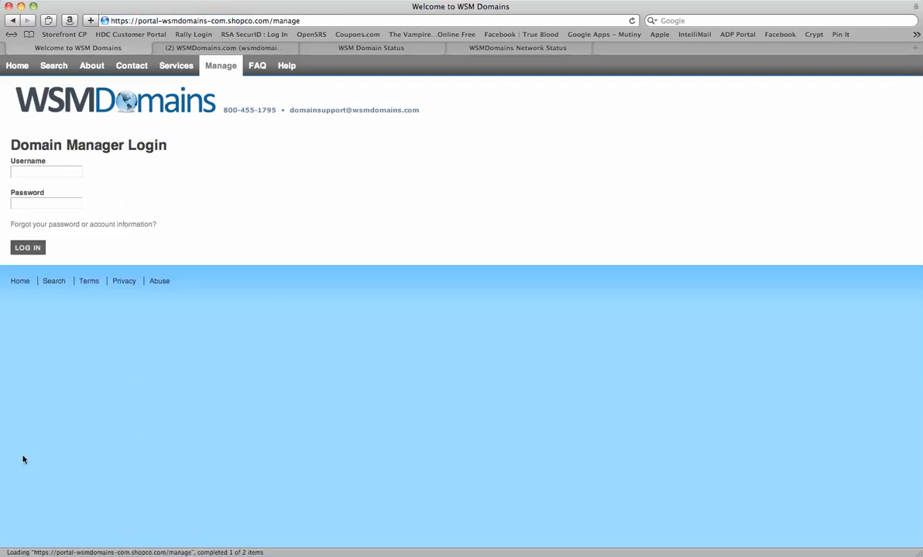